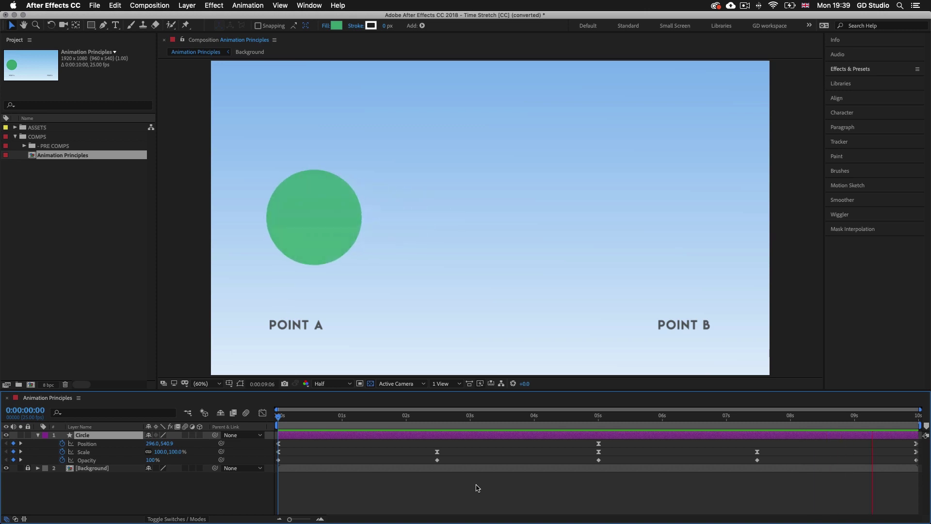
Step: Open Time Stretch [CC].aep from S2 - ESSENTIAL PRACTISE > 11 - Time Stretch > CC and preview the circle animation
key("super+Tab")
key("super+Tab")
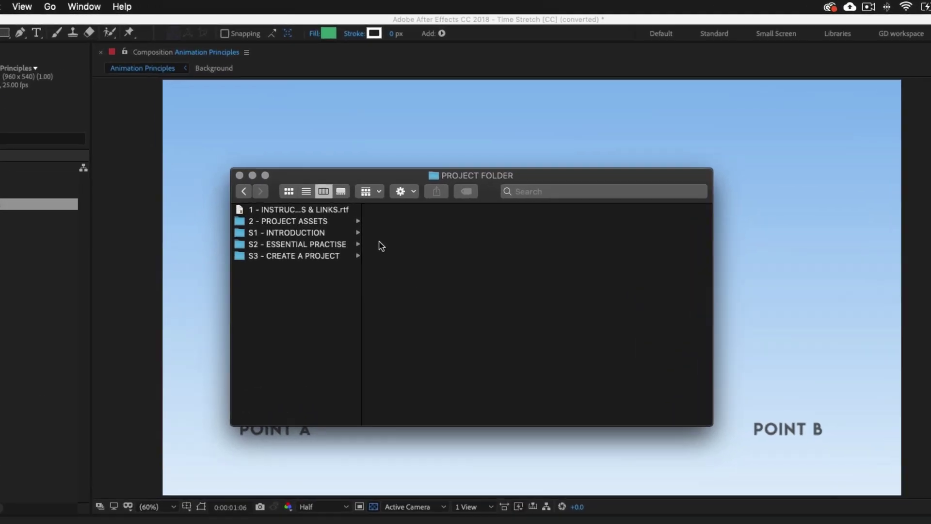
left_click(293, 245)
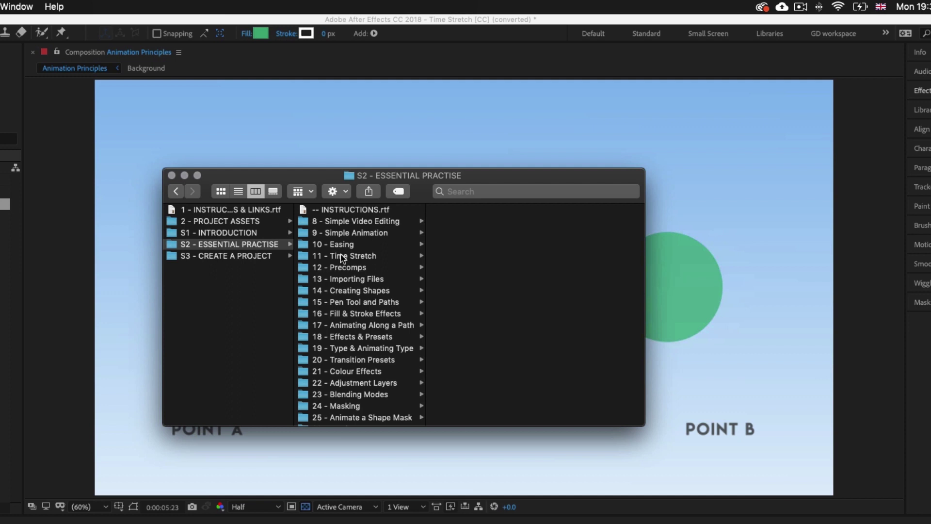
left_click(324, 257)
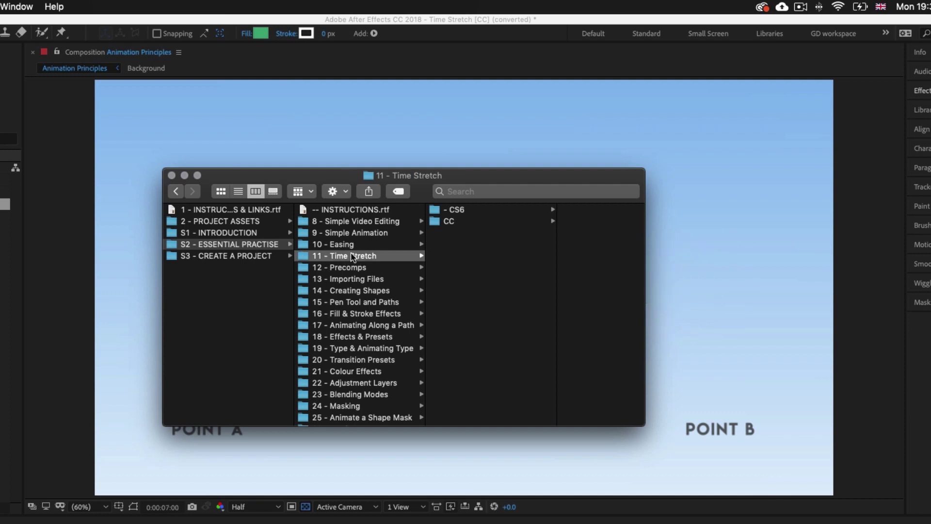
left_click(451, 222)
left_click(576, 213)
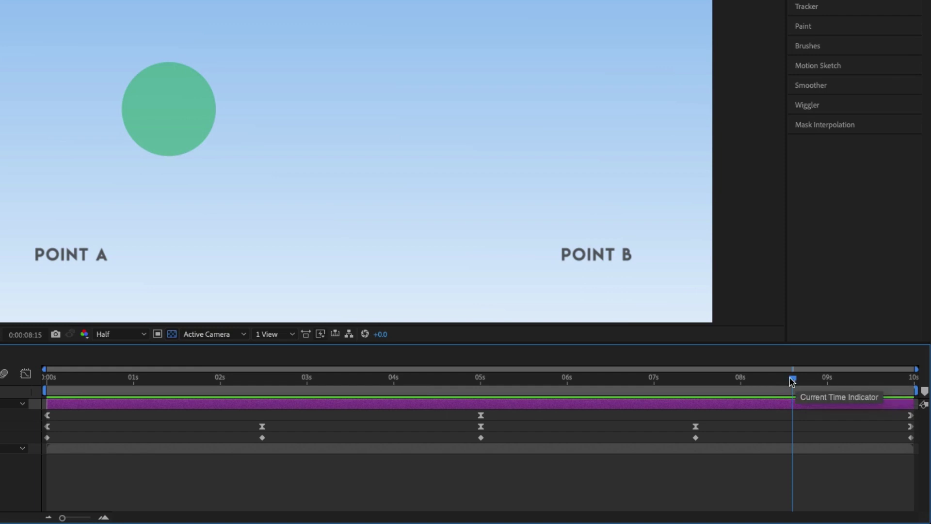
left_click_drag(792, 381, 28, 398)
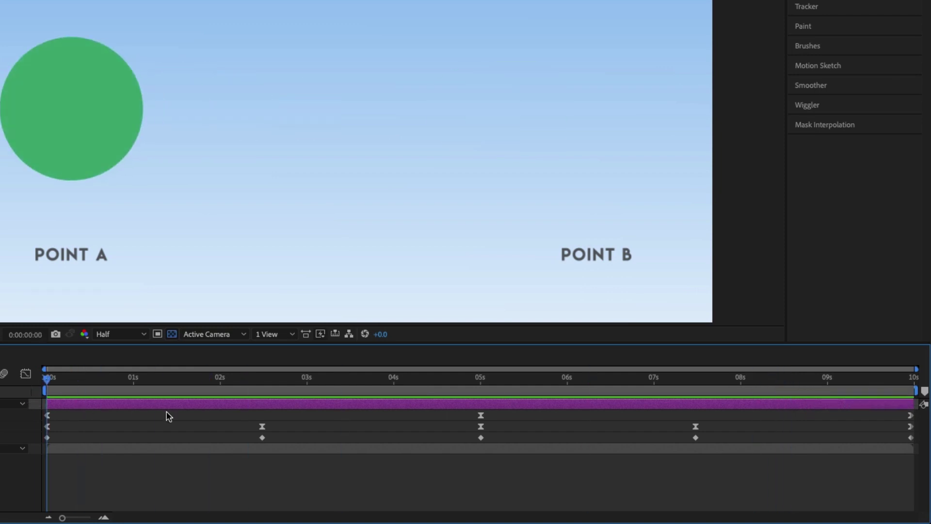
key("space")
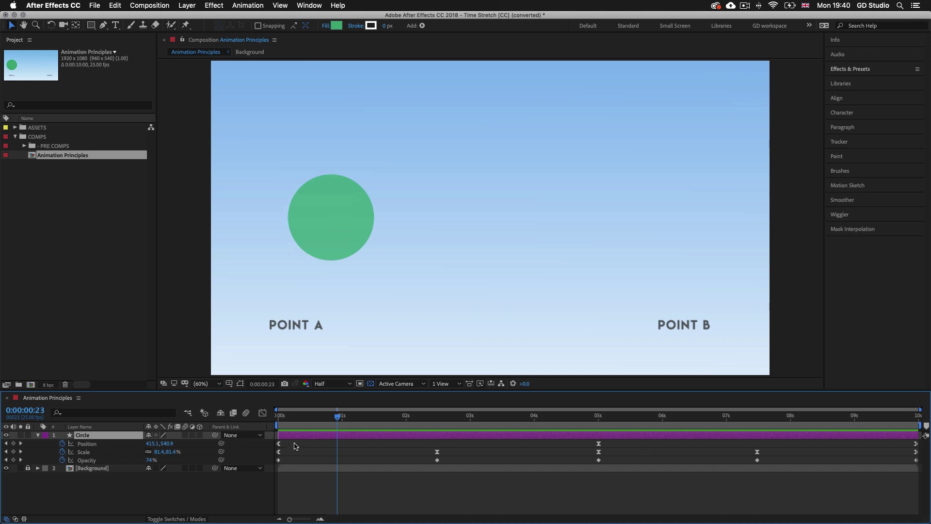
Step: Select all of the circle's keyframes and Alt-drag the last one from 10s to 5s
left_click_drag(285, 442, 278, 462)
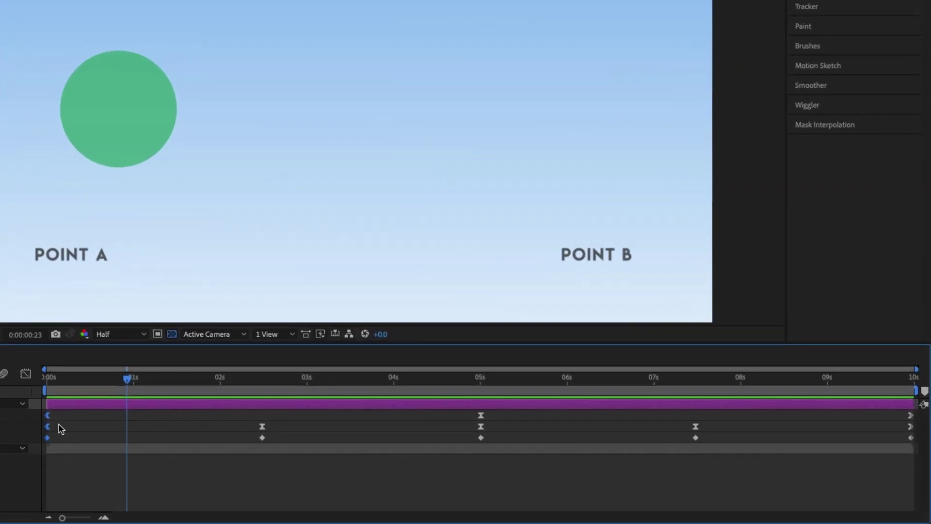
left_click_drag(66, 415, 914, 445)
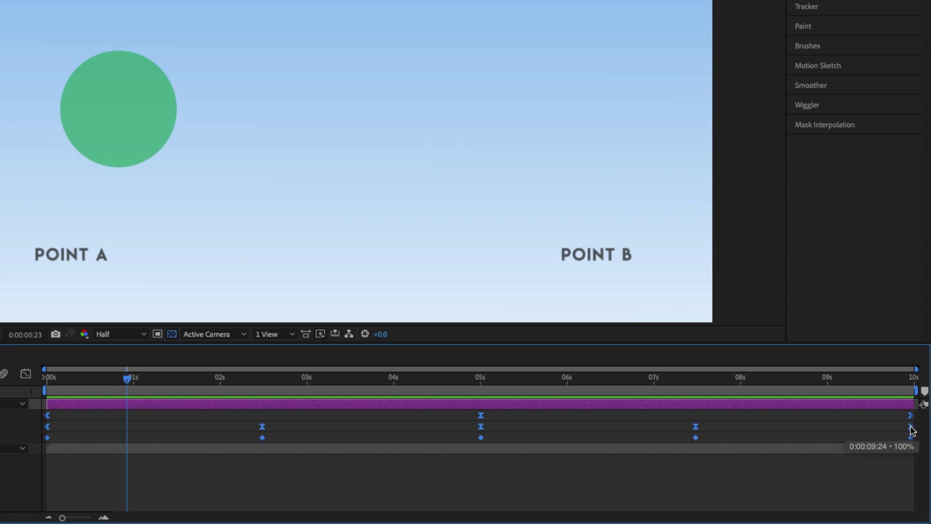
left_click_drag(913, 430, 480, 415)
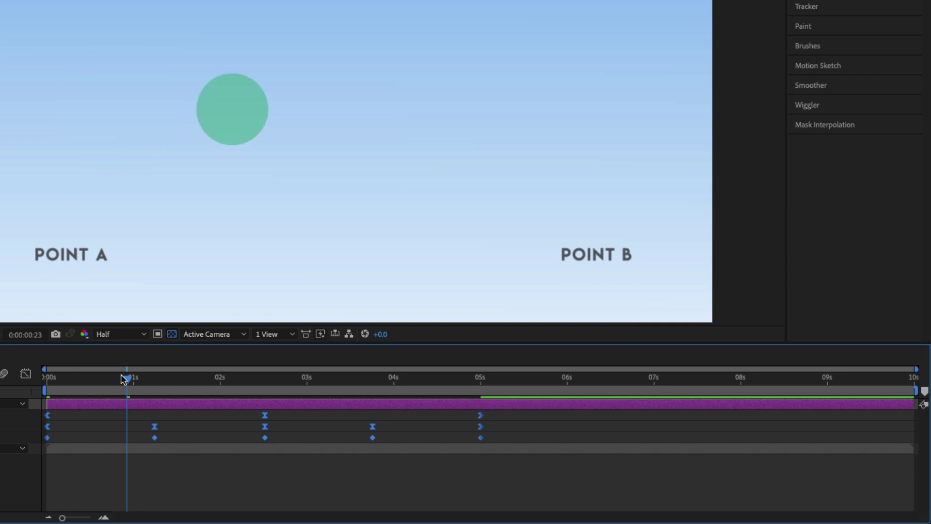
Step: Preview the faster circle animation from the start, then bring the playhead back to its end
left_click_drag(127, 380, 35, 381)
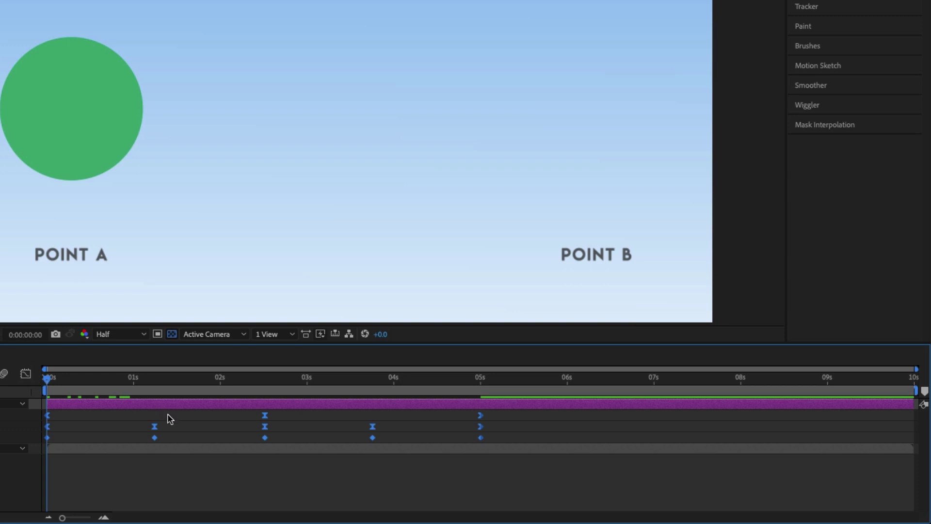
key("space")
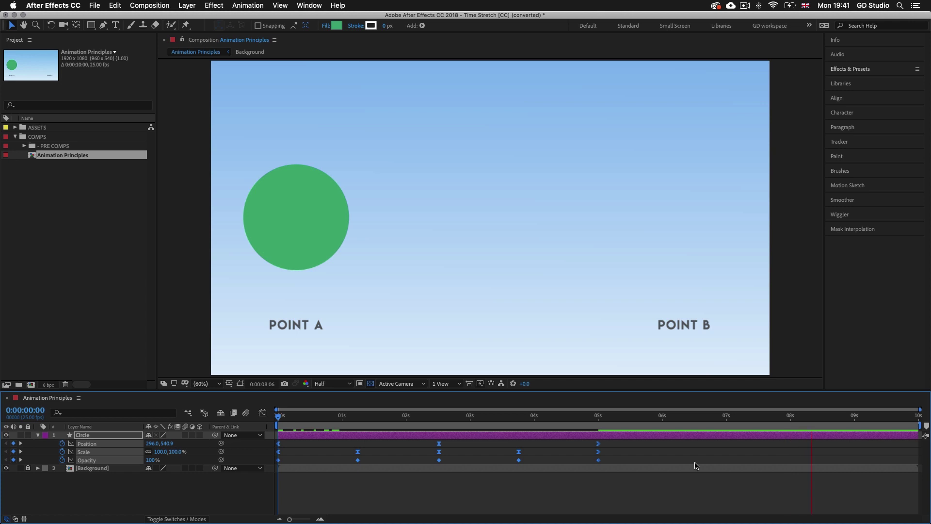
key("space")
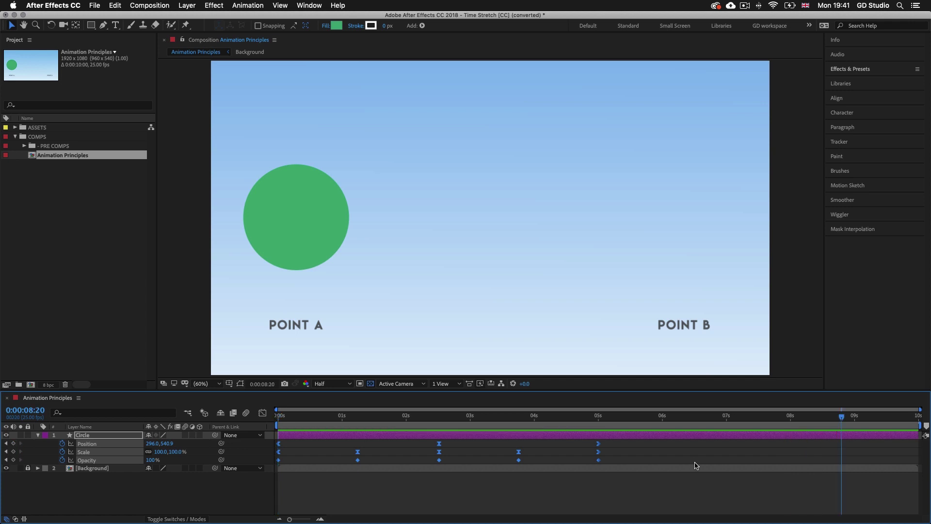
left_click_drag(842, 417, 735, 416)
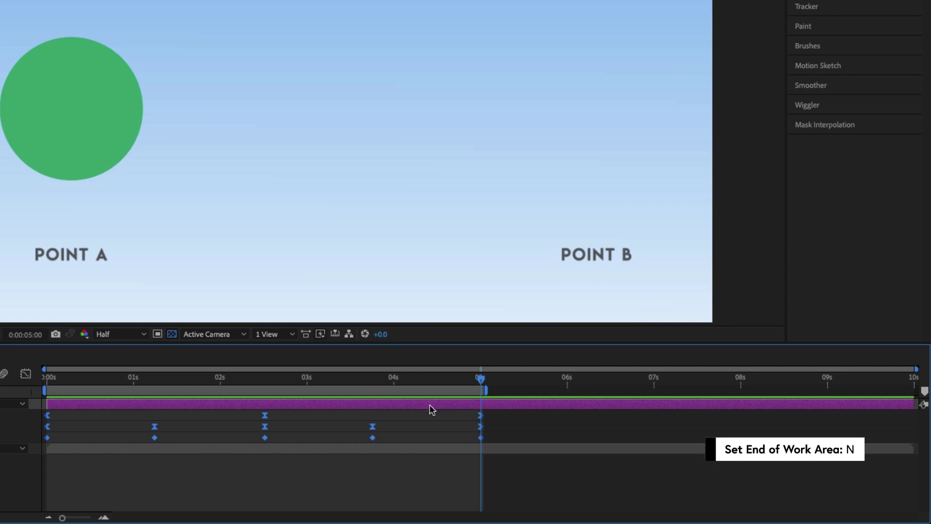
Step: Preview the 5-second circle animation from the start
left_click_drag(477, 383, 12, 397)
key("space")
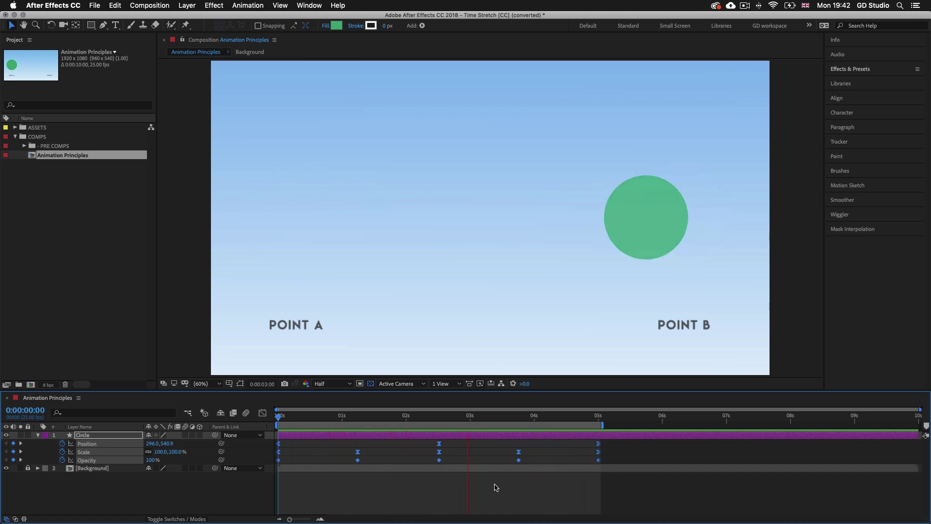
key("space")
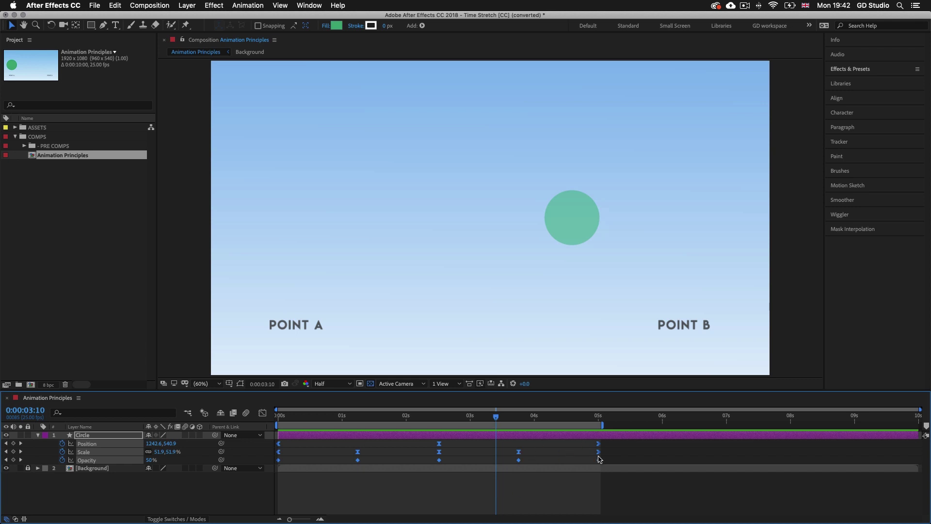
Step: Alt-drag the last keyframes from 5s to 7s to stretch the whole animation
mouse_move(600, 455)
left_click_drag(599, 455, 687, 446)
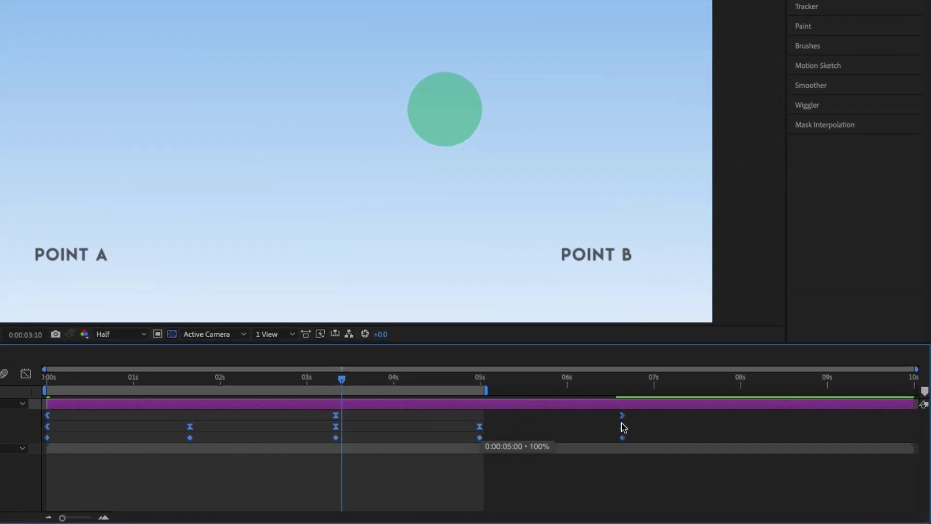
left_click_drag(623, 426, 655, 423)
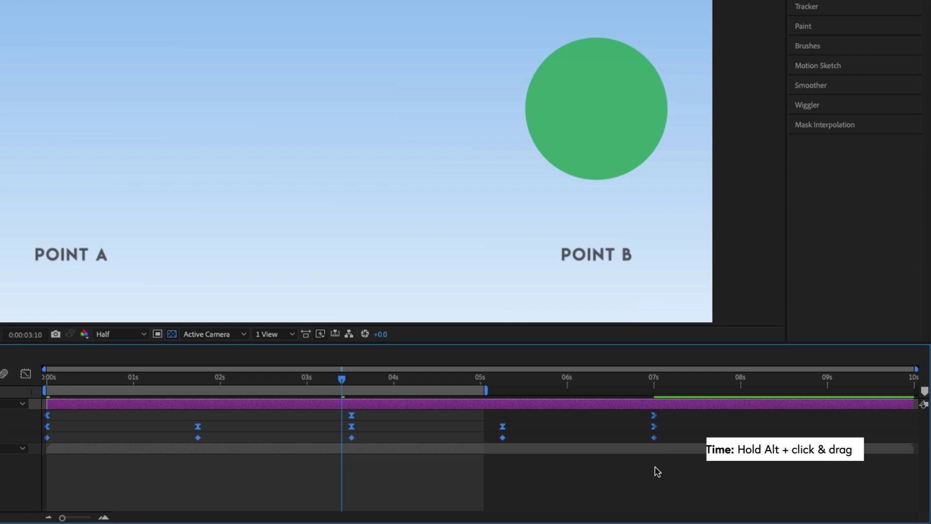
Step: End the work area at the final keyframe at 7s and preview the slower animation from 0
left_click_drag(344, 379, 651, 388)
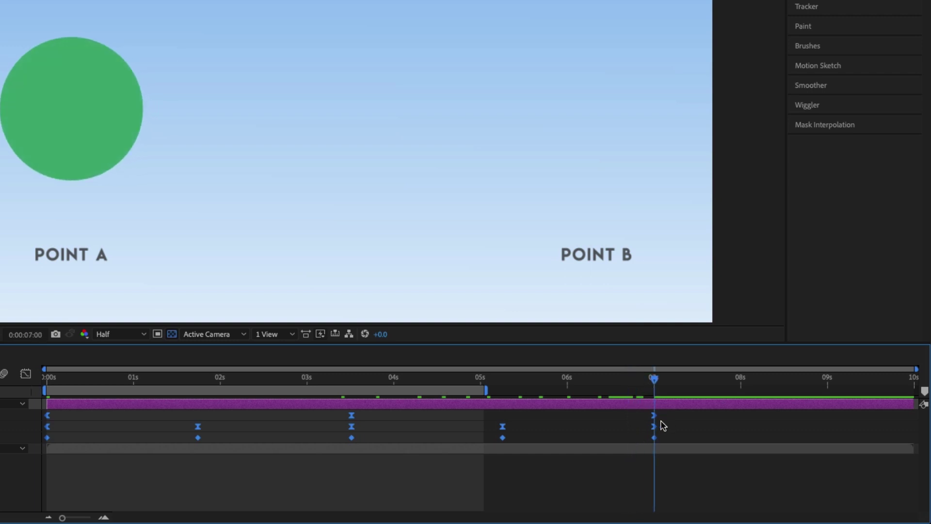
key("n")
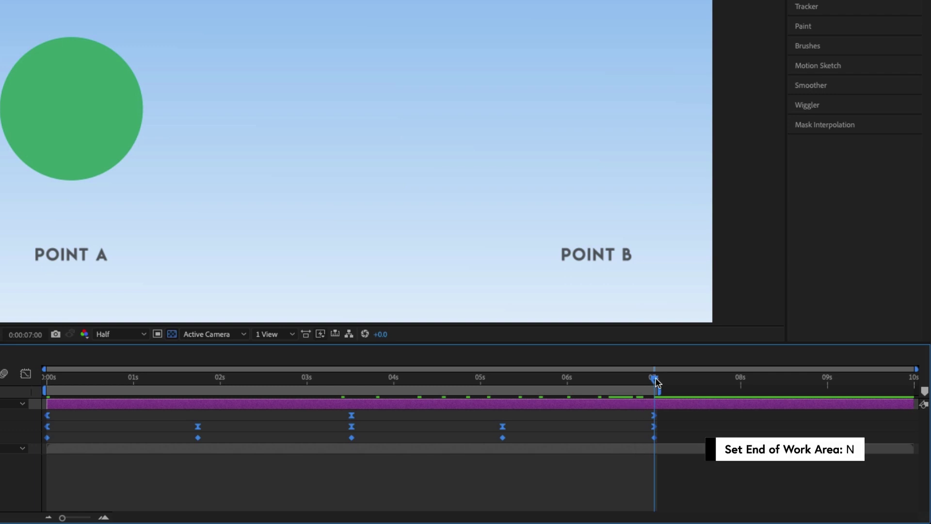
left_click_drag(654, 381, 47, 379)
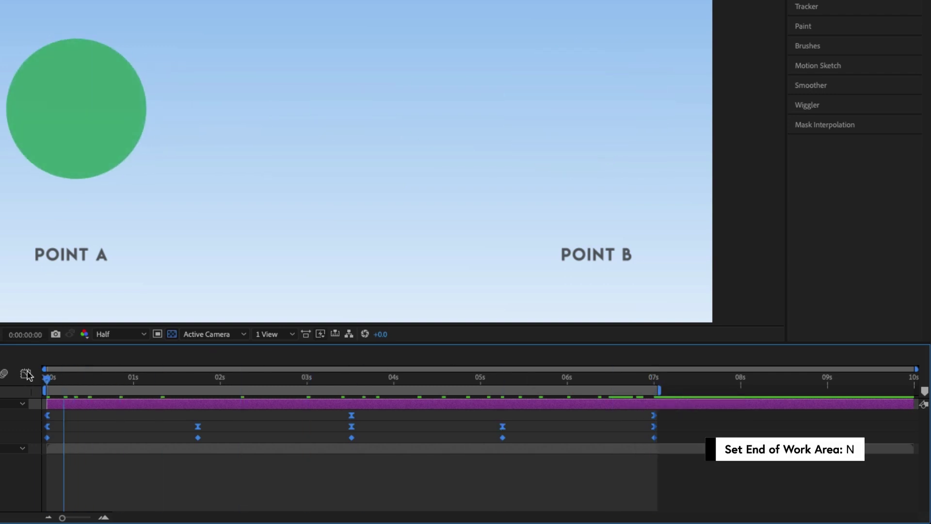
key("space")
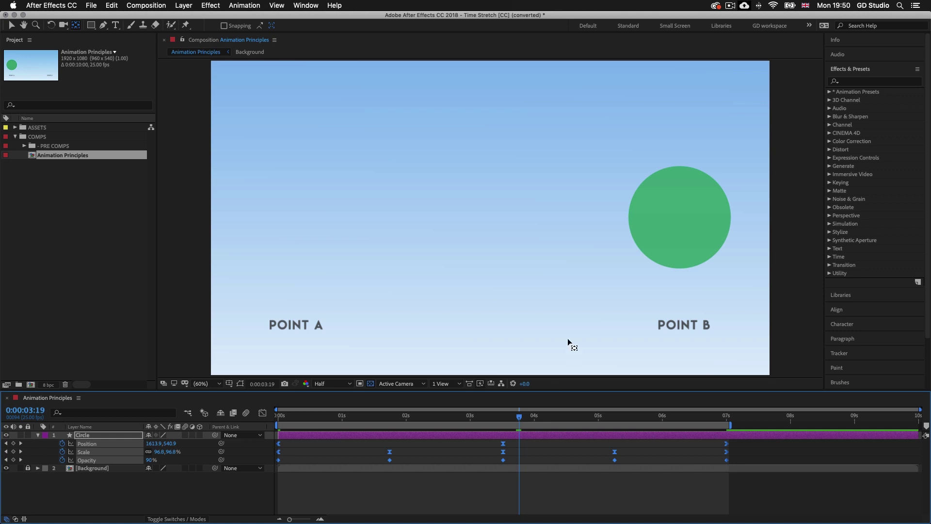
Step: Open Video Time Stretch [CC].aep from 11 - Time Stretch > CC without saving the circle project
key("super+Tab")
key("super+Tab")
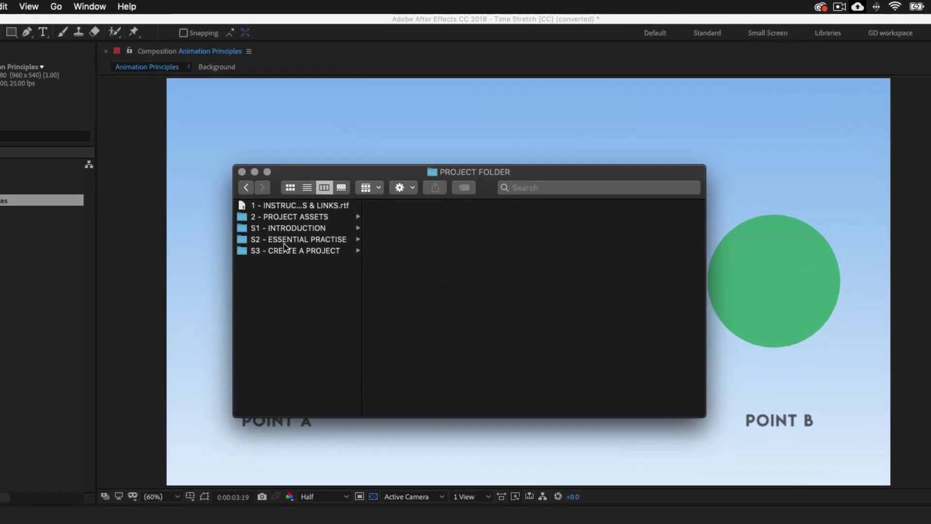
left_click(284, 242)
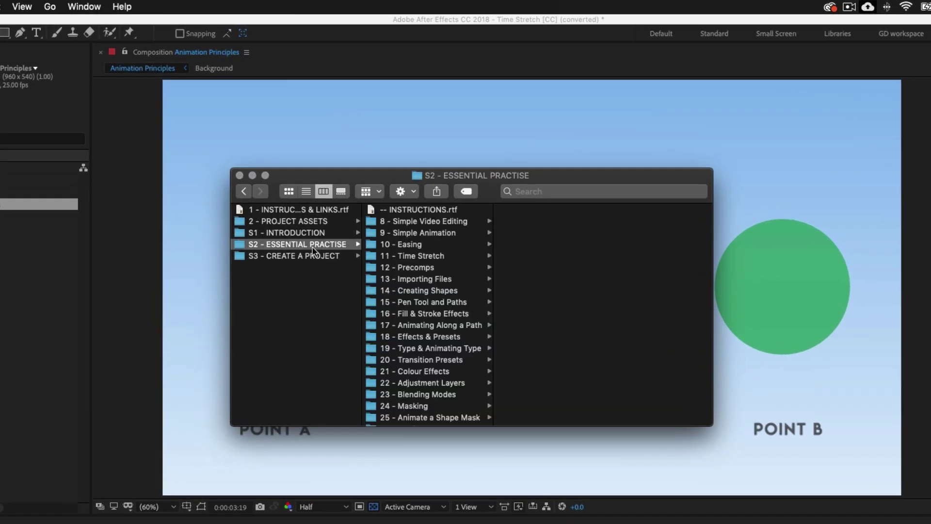
left_click(425, 257)
left_click(538, 222)
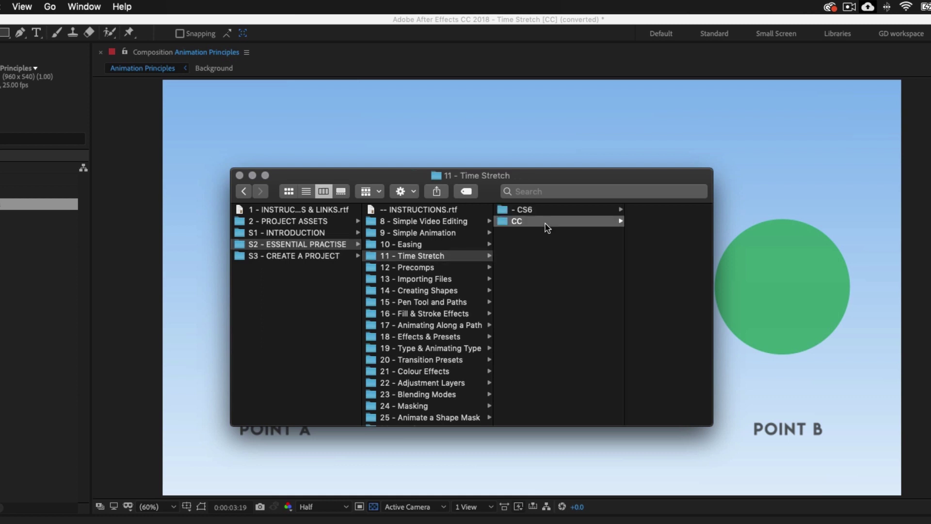
left_click(624, 222)
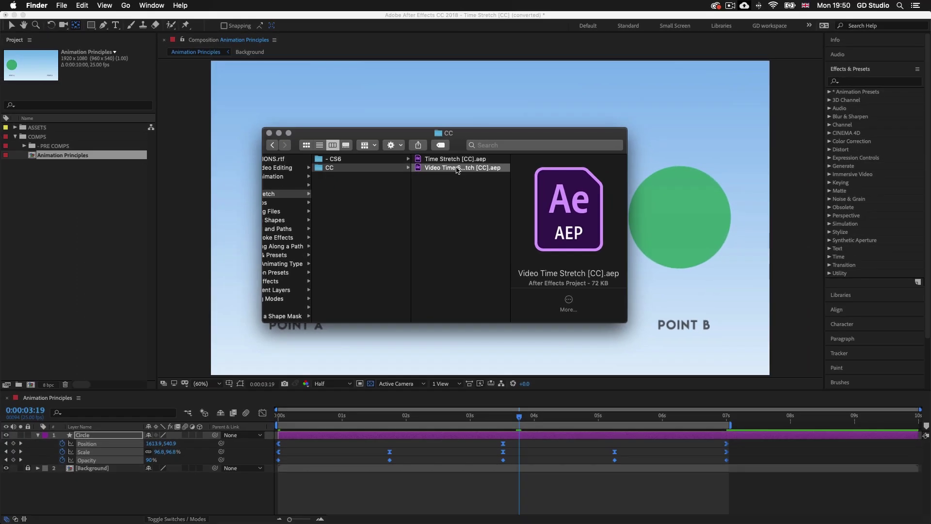
double_click(447, 168)
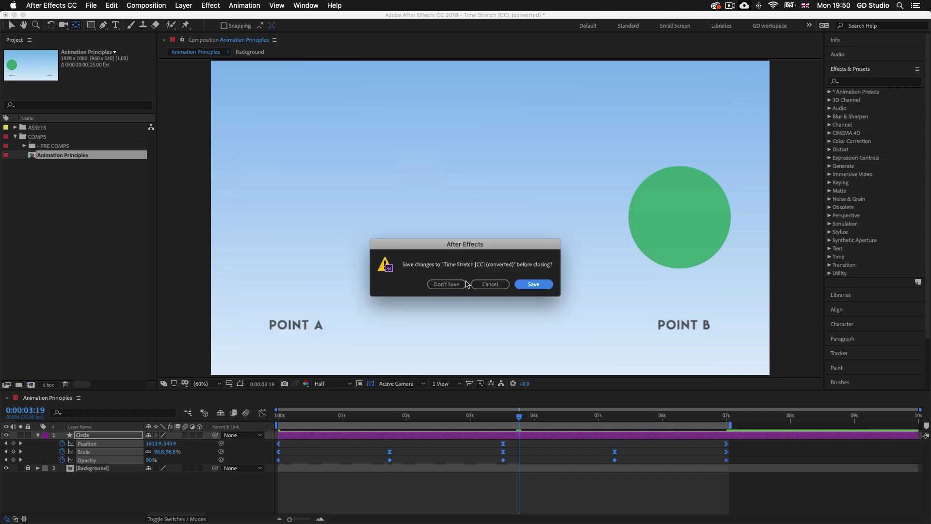
left_click(449, 284)
left_click(564, 282)
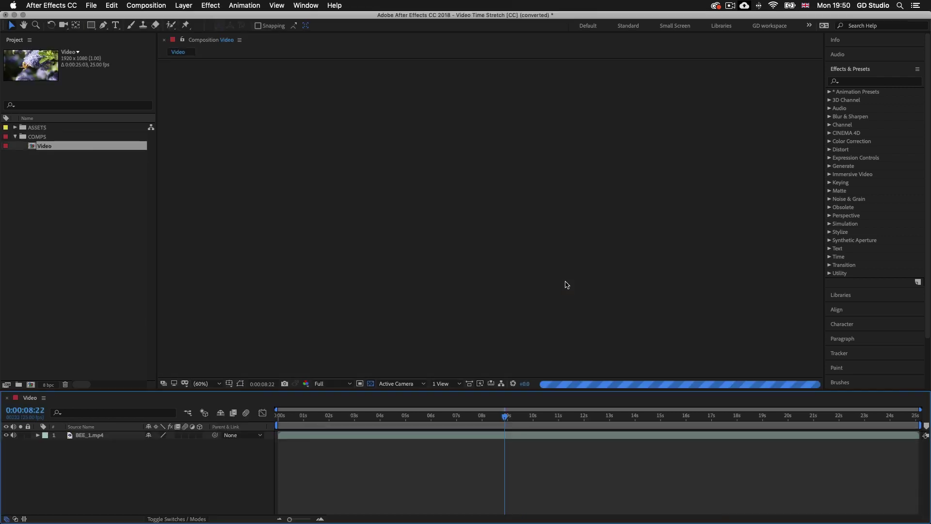
left_click_drag(504, 418, 278, 417)
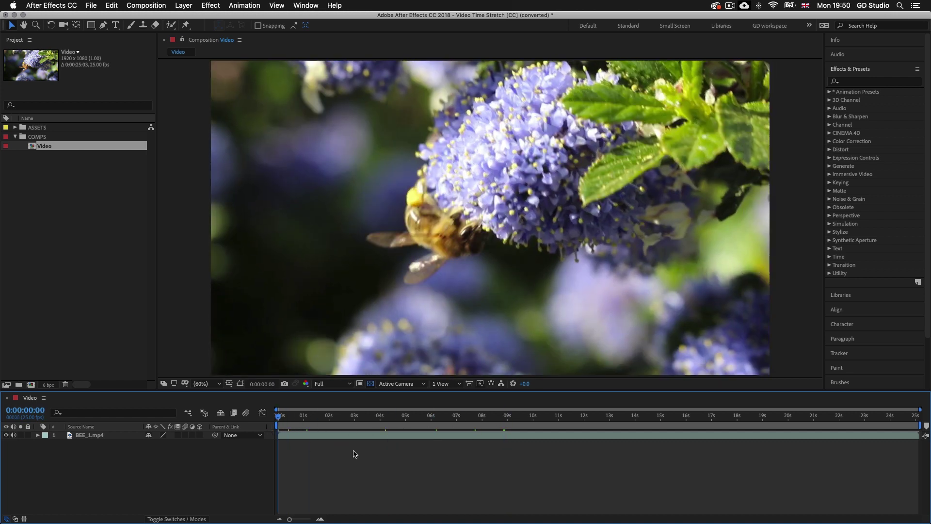
key("space")
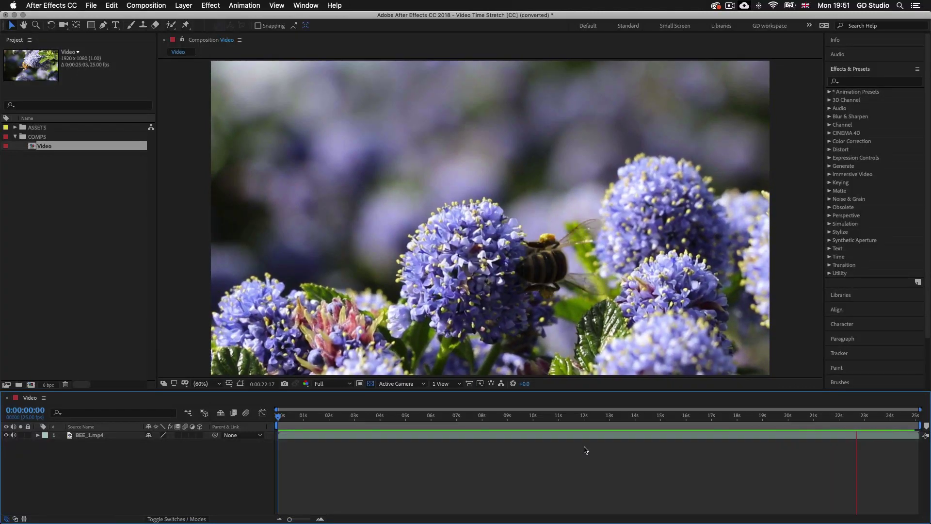
key("space")
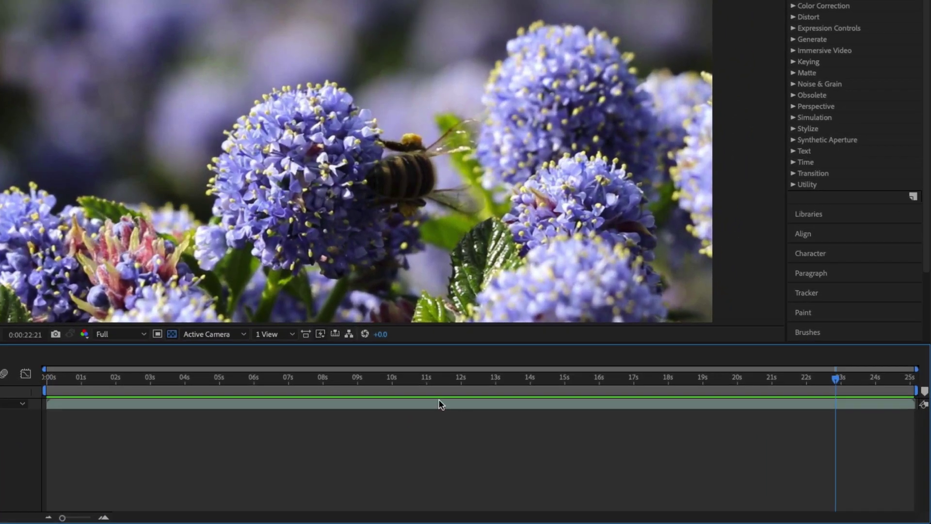
left_click(462, 403)
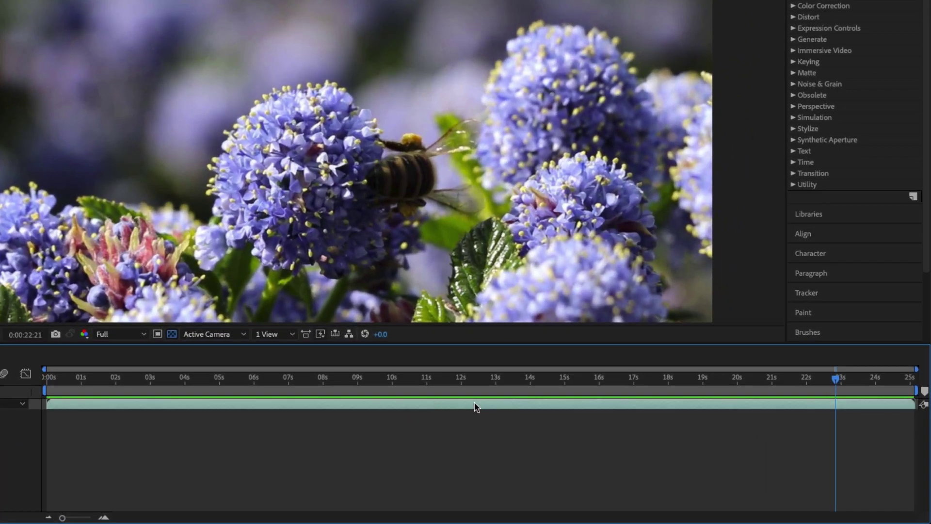
right_click(475, 402)
Step: Apply a 50% Stretch Factor to the BEE_1.mp4 layer via Time > Time Stretch
mouse_move(503, 342)
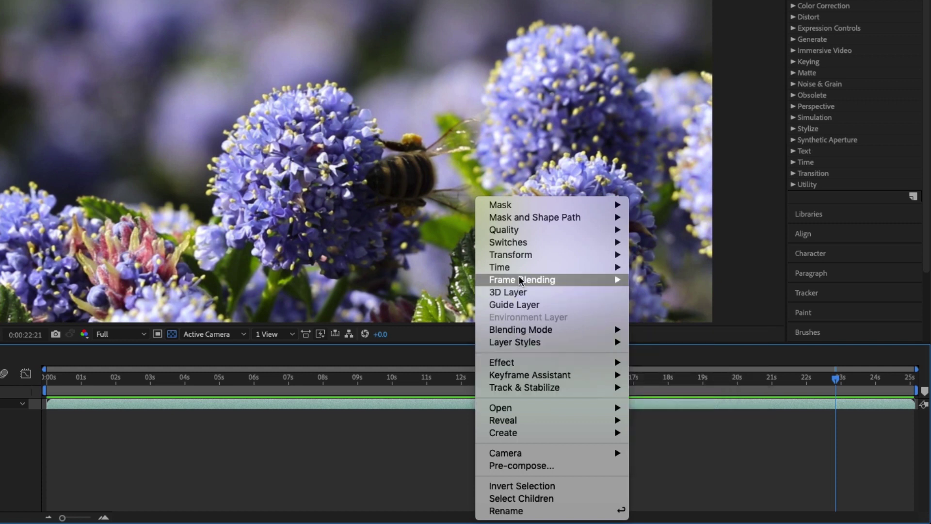
mouse_move(519, 269)
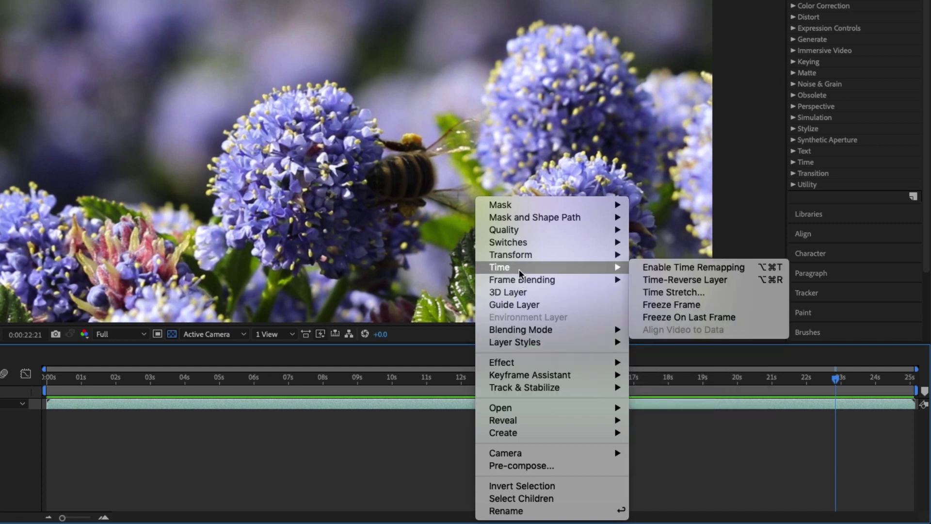
left_click(677, 292)
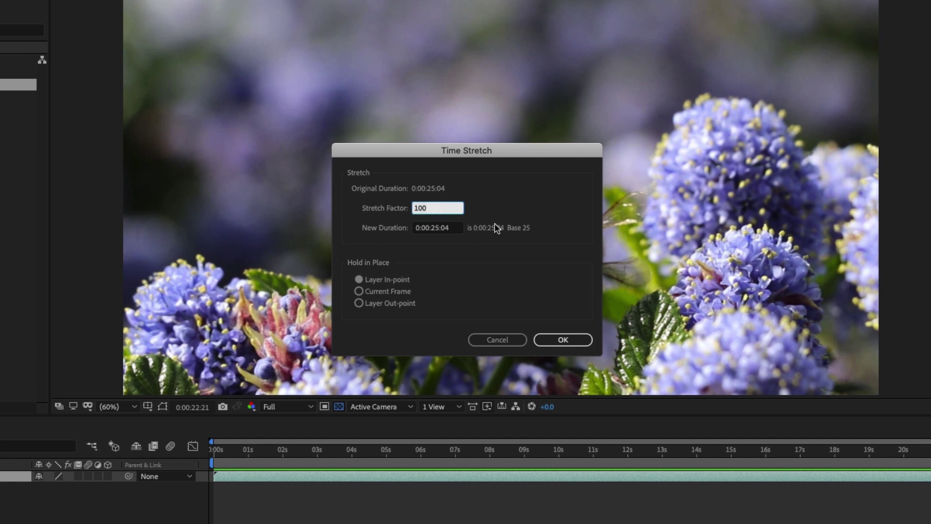
type("50")
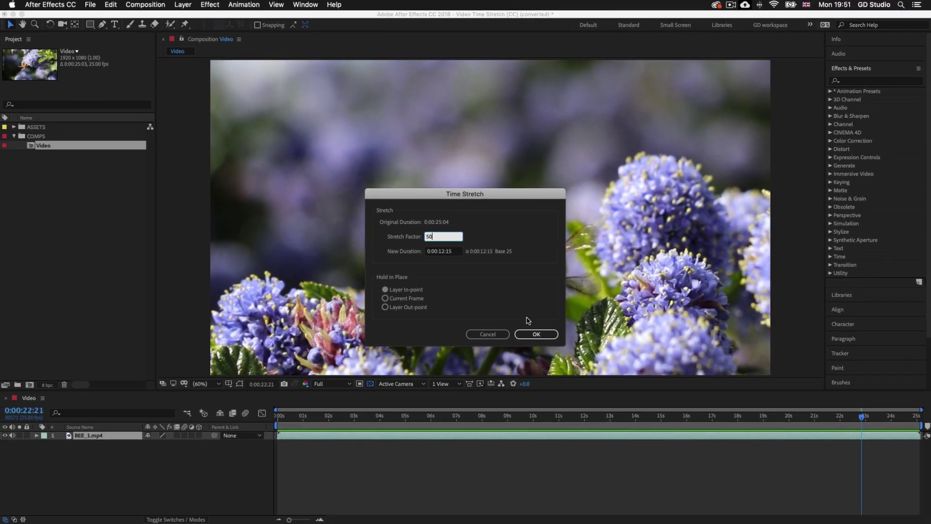
left_click(565, 338)
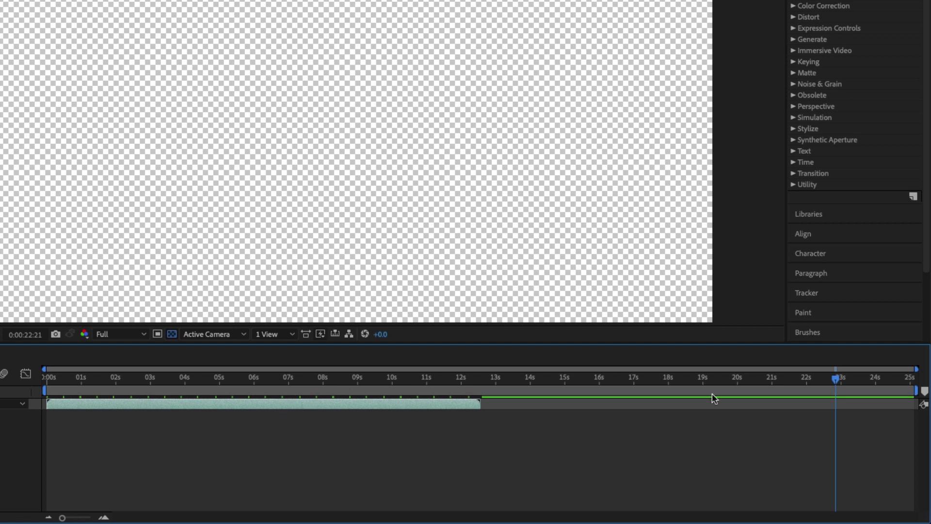
Step: Set the work area end at 0:00:12:14, where the shortened bee clip finishes
left_click_drag(824, 383, 301, 391)
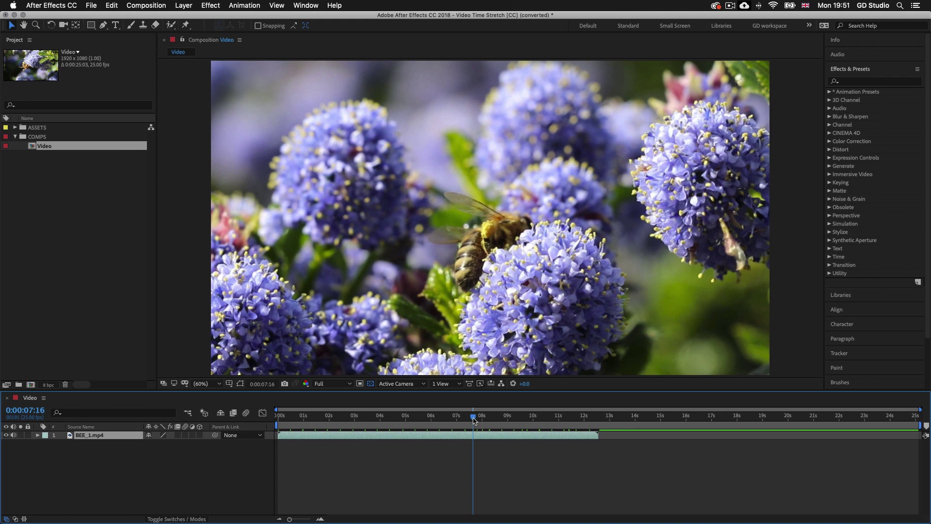
left_click_drag(475, 420, 387, 420)
key("space")
left_click_drag(456, 421, 597, 420)
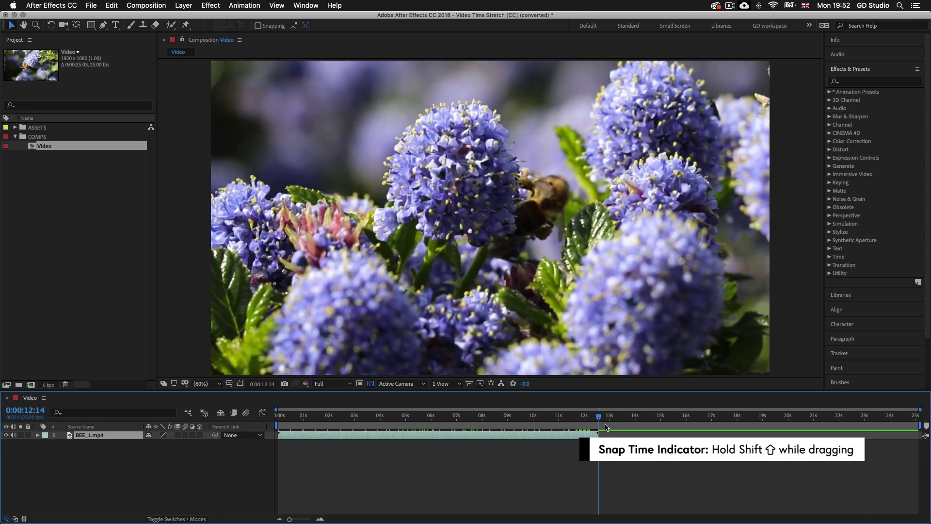
key("n")
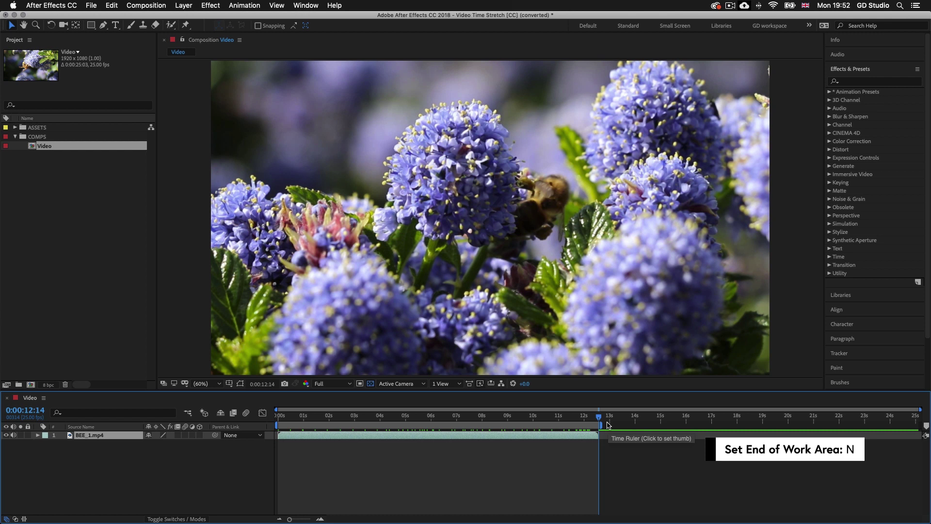
Step: Preview the composition from the start and stop it
left_click_drag(599, 419, 269, 415)
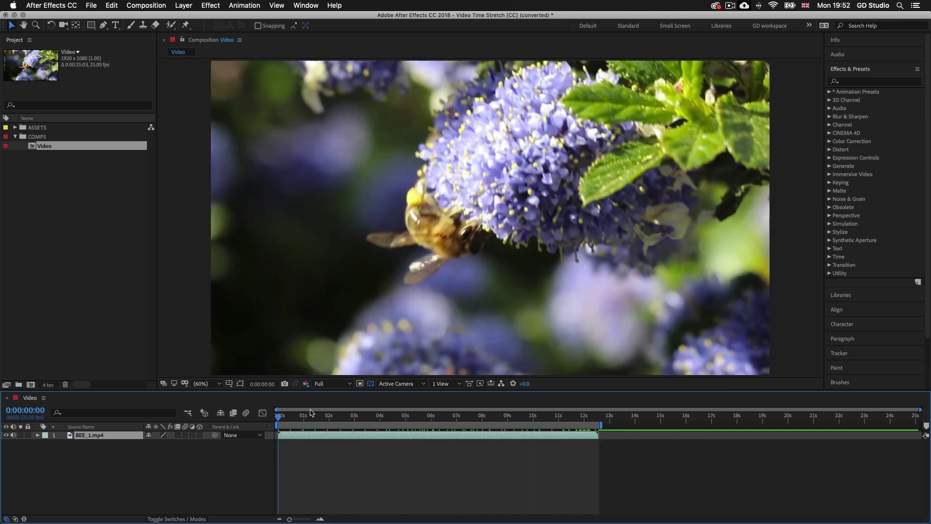
key("space")
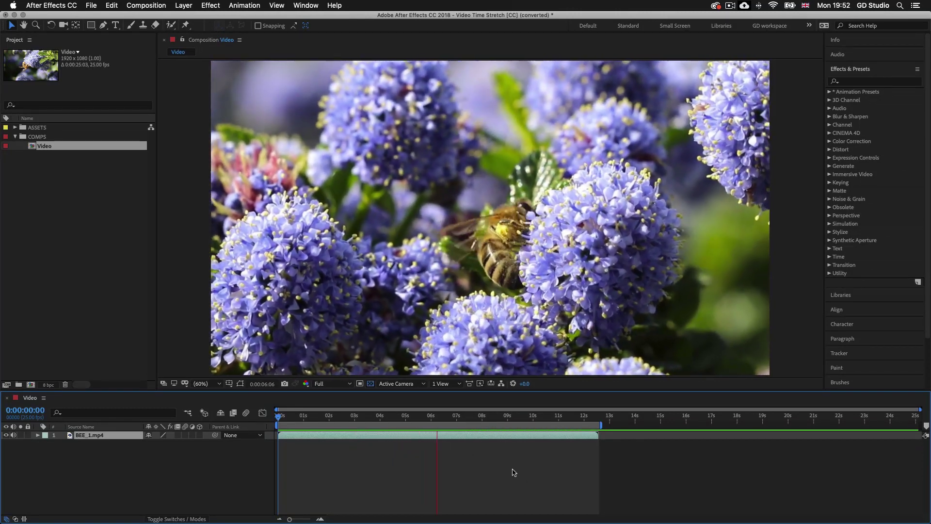
key("space")
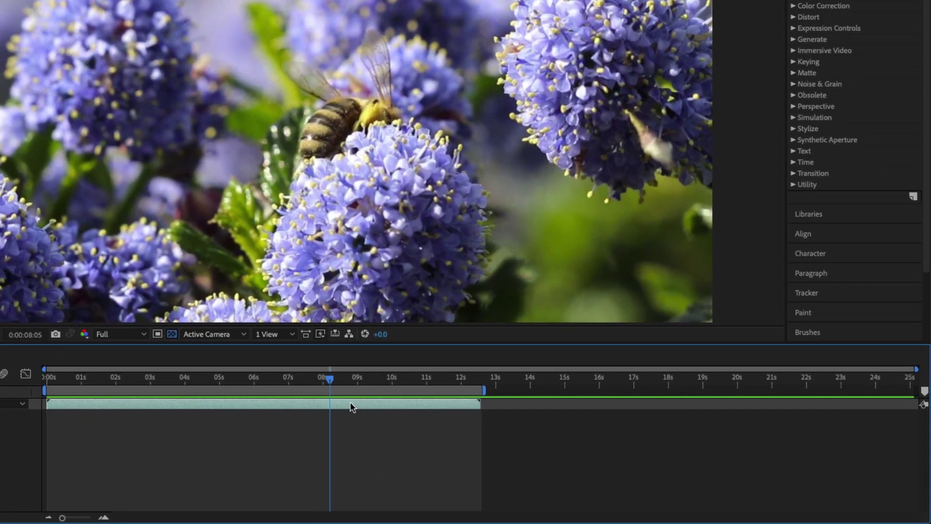
Step: Change the bee layer's Time Stretch factor to 25
right_click(353, 403)
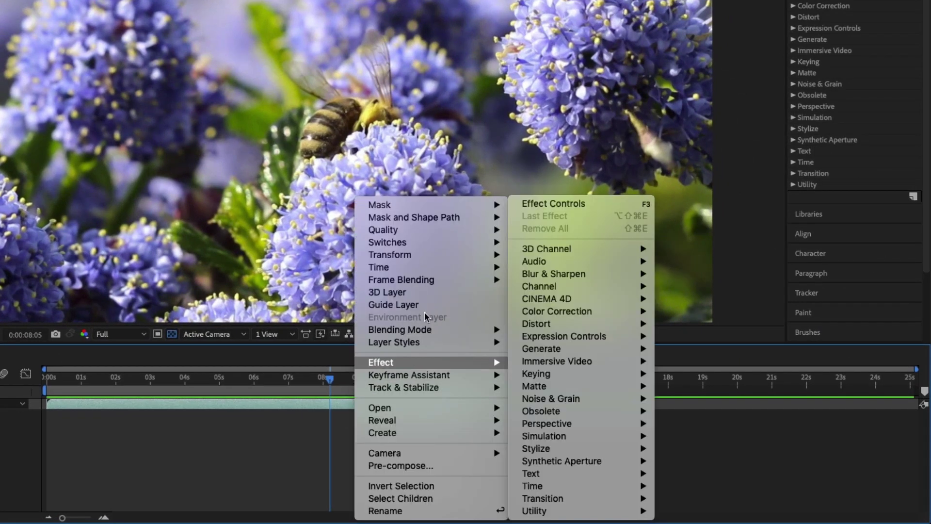
mouse_move(424, 273)
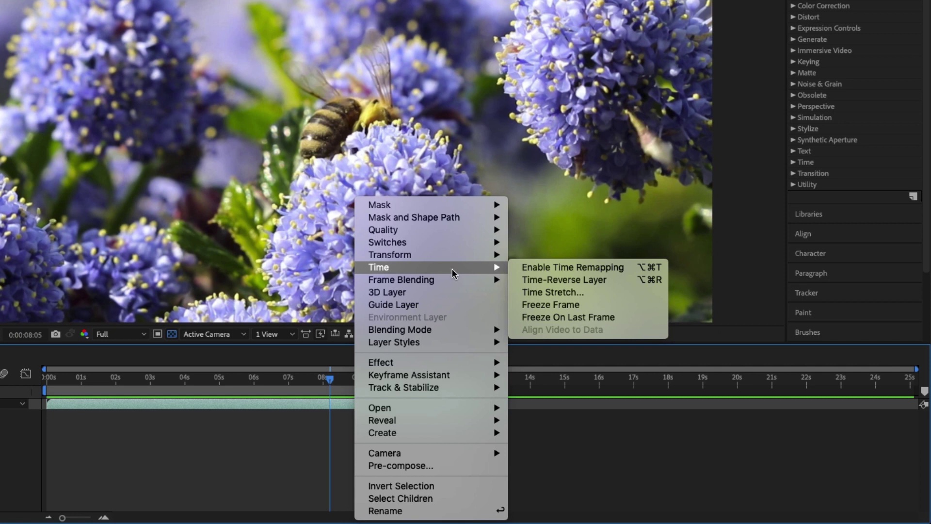
left_click(549, 292)
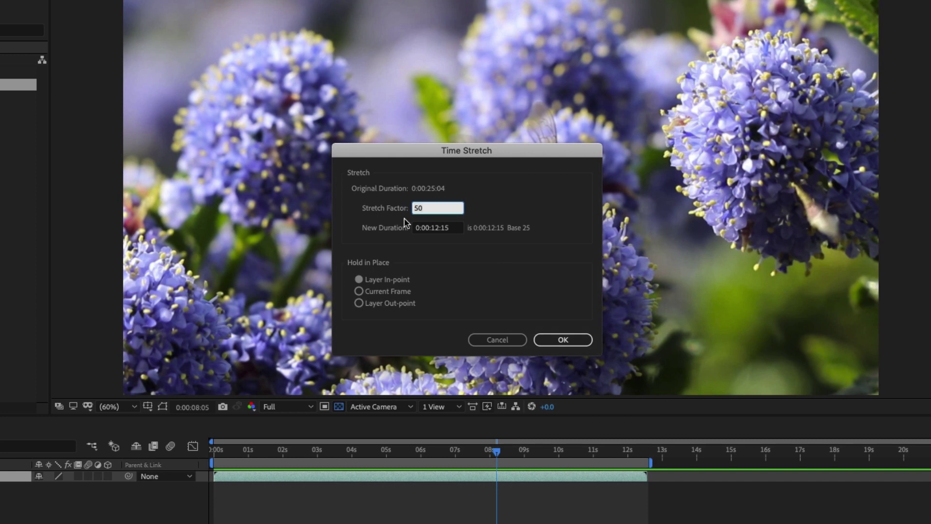
type("25")
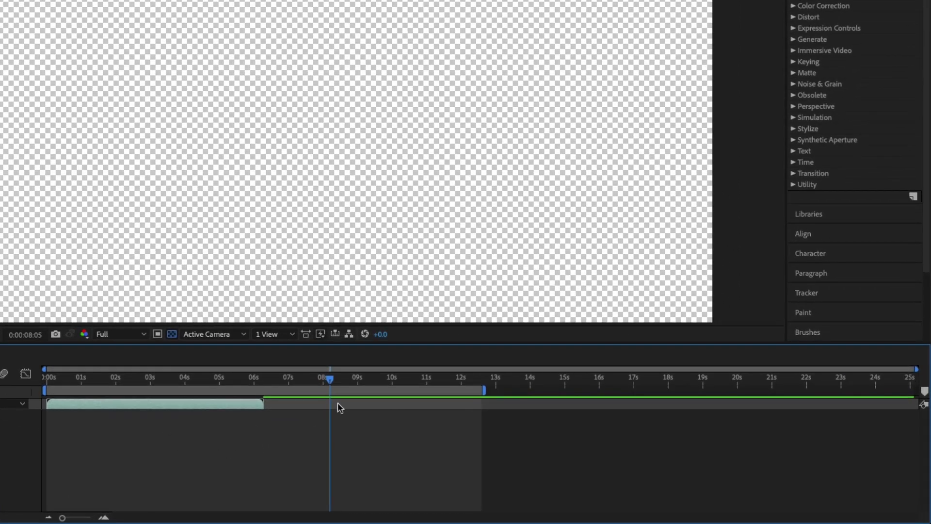
Step: End the work area at 0:00:06:07 where the bee clip finishes, then preview from 0
left_click_drag(330, 380, 296, 384)
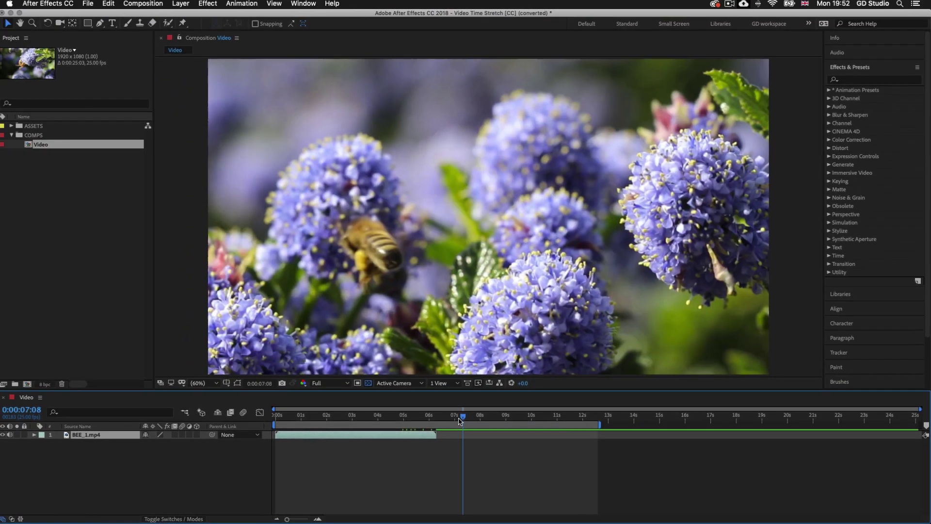
left_click_drag(460, 420, 437, 419)
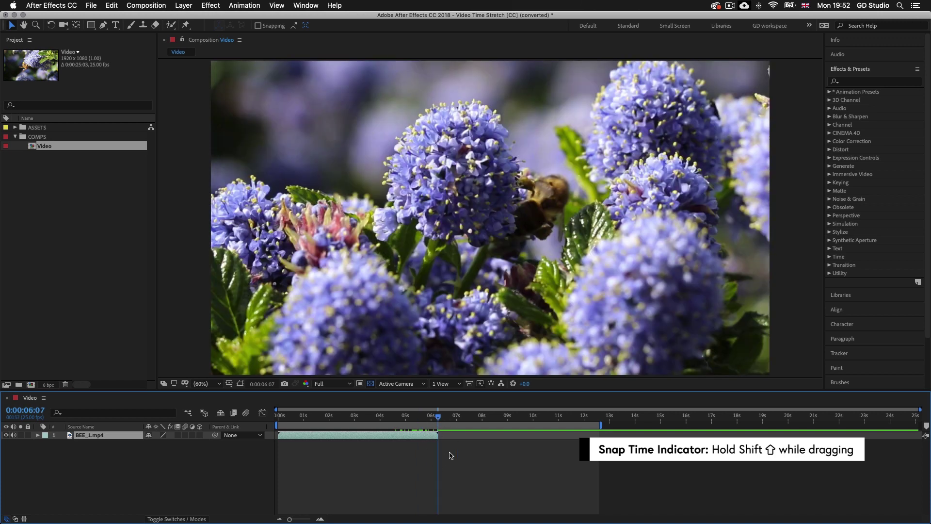
key("n")
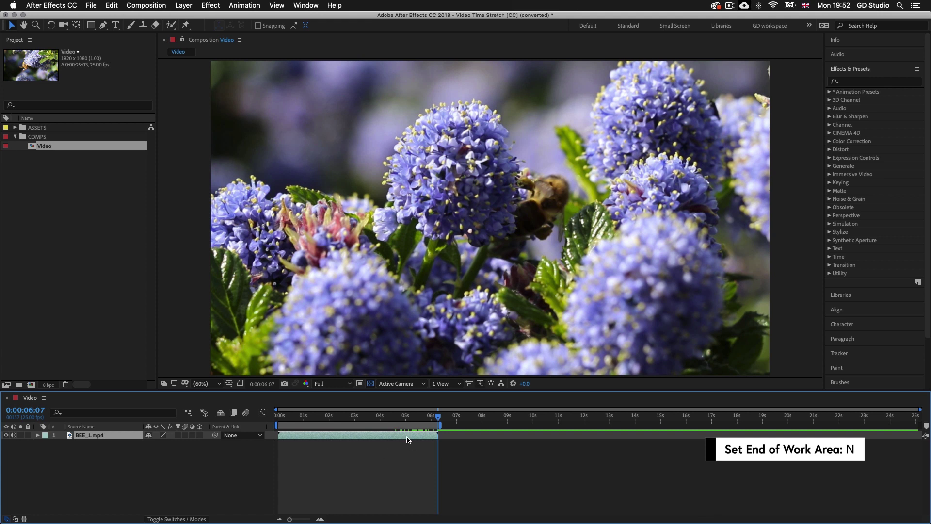
left_click_drag(442, 418, 269, 415)
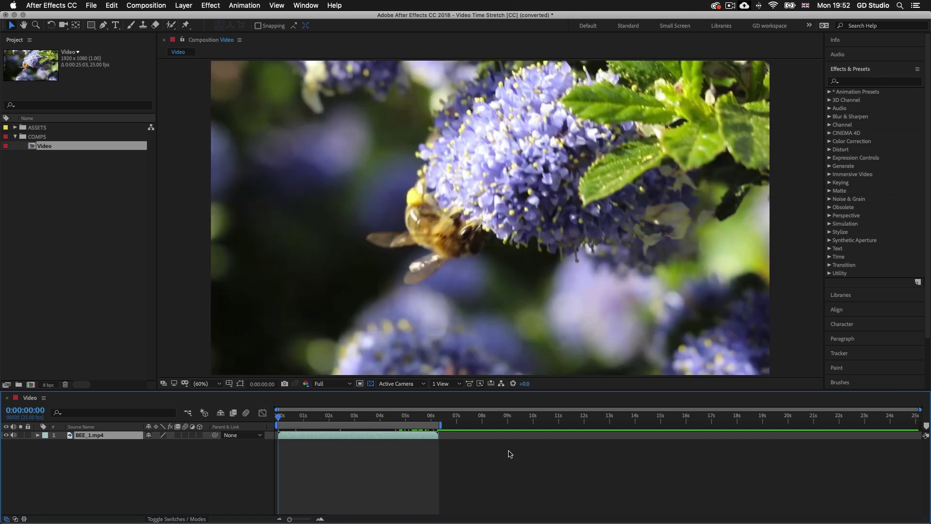
key("space")
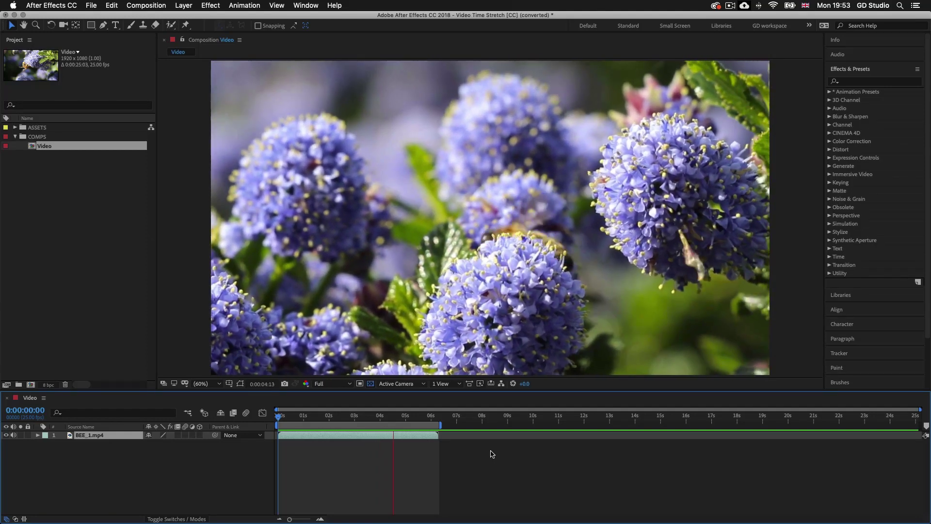
key("space")
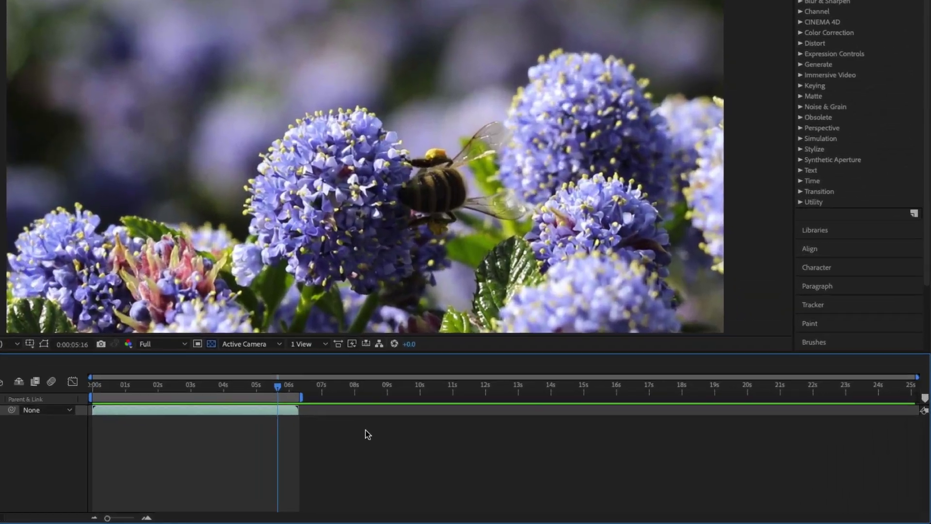
Step: Time-stretch BEE_1.mp4 to 200% so it lasts 0:00:50:08
right_click(193, 408)
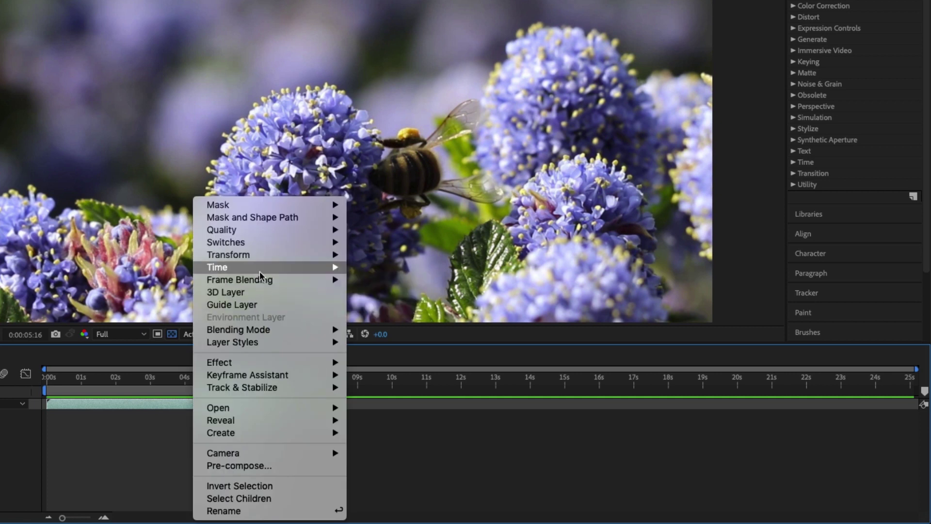
mouse_move(269, 274)
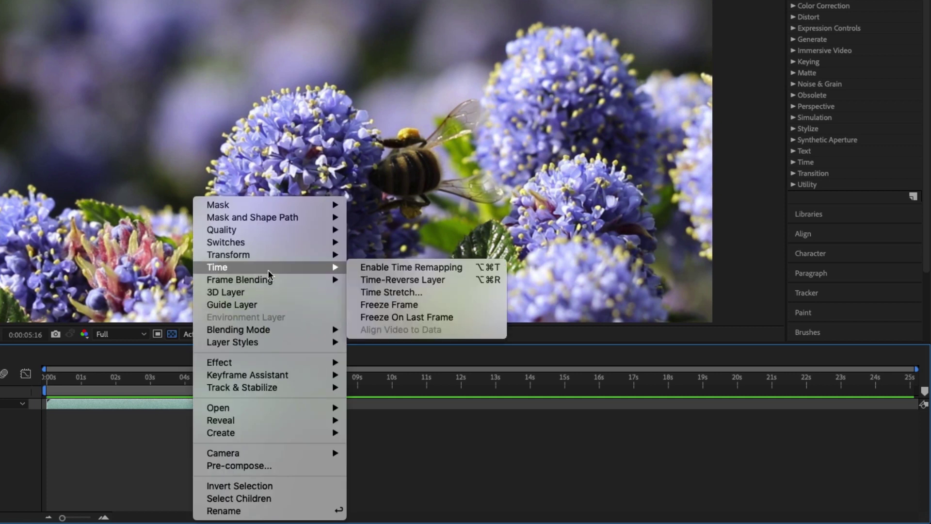
left_click(387, 293)
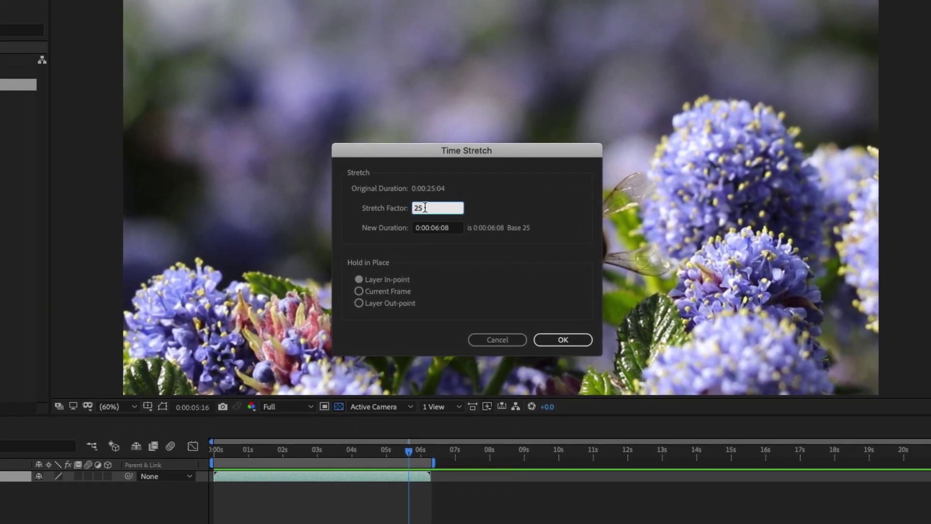
type("200")
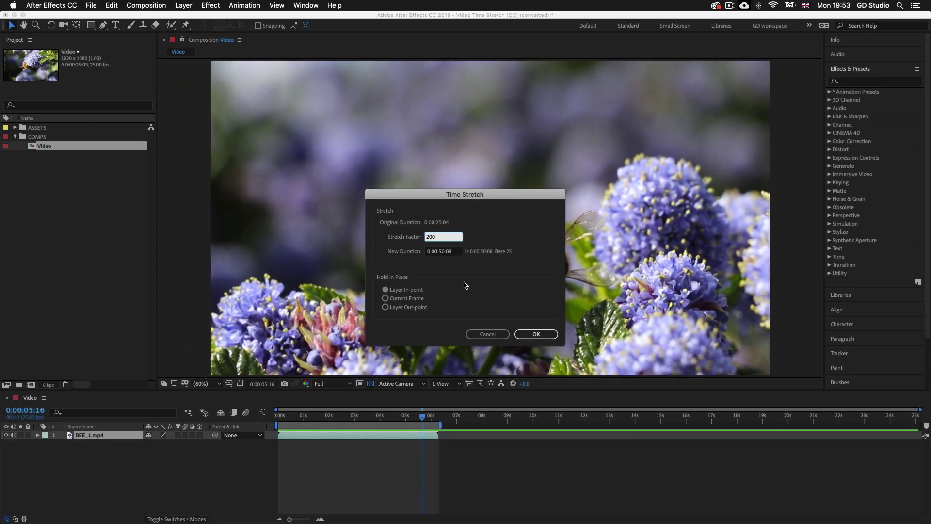
left_click(536, 333)
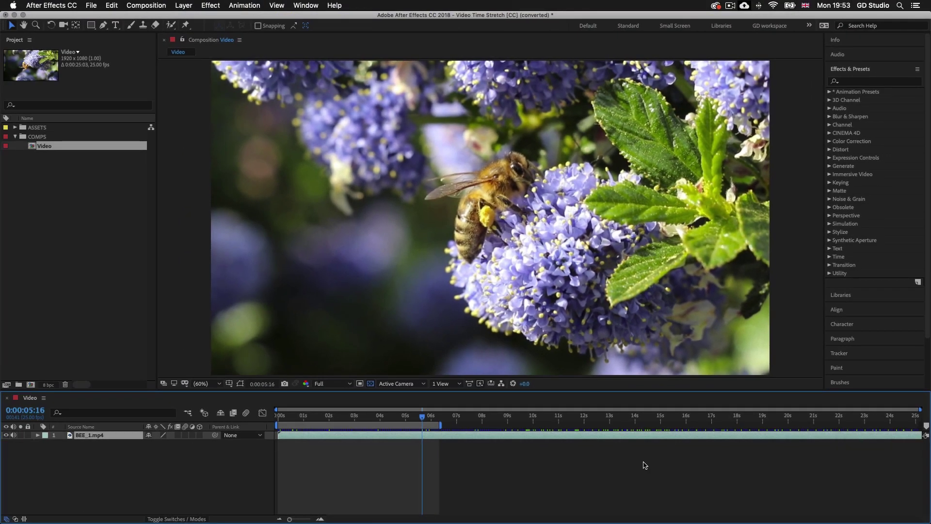
left_click(146, 6)
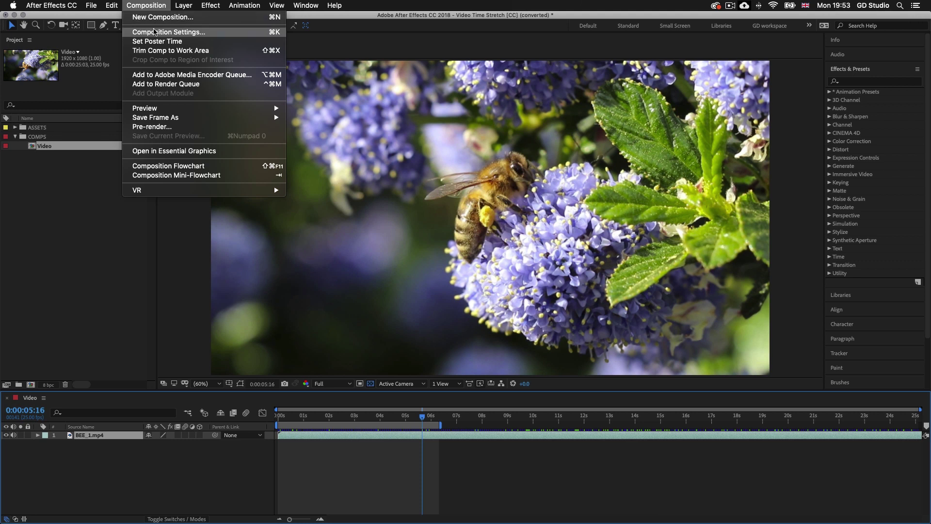
Step: Change the Video composition's duration from 0:00:25:03 to 0:00:50:03 in Composition Settings
left_click(174, 32)
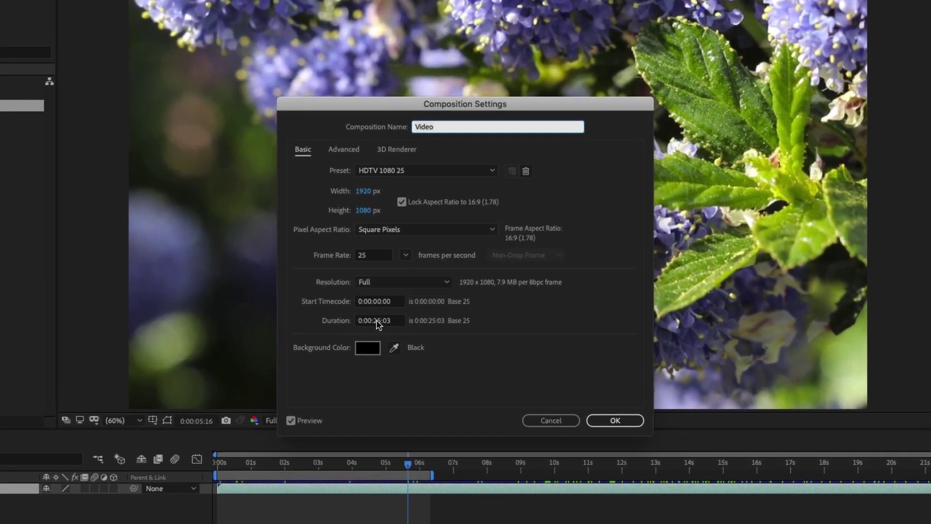
left_click(377, 321)
key("shift+Left")
key("shift+Left")
type("50")
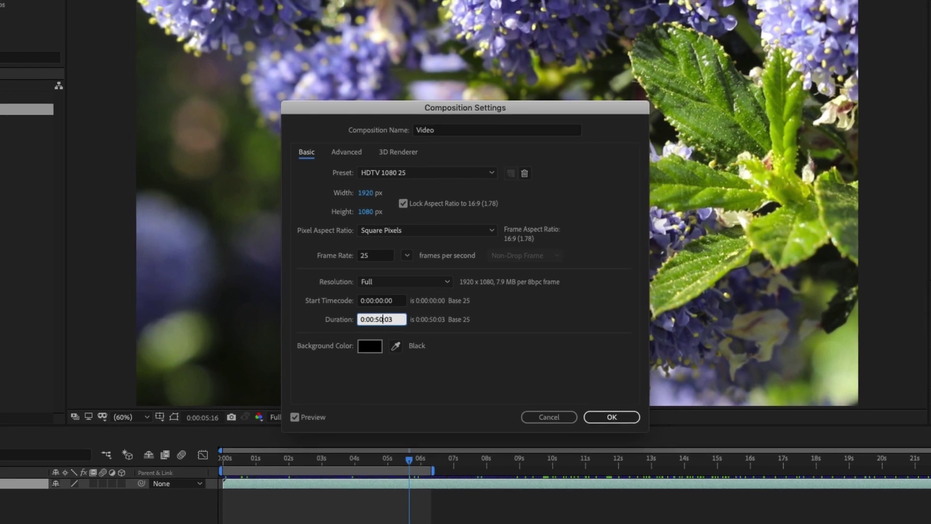
left_click(579, 383)
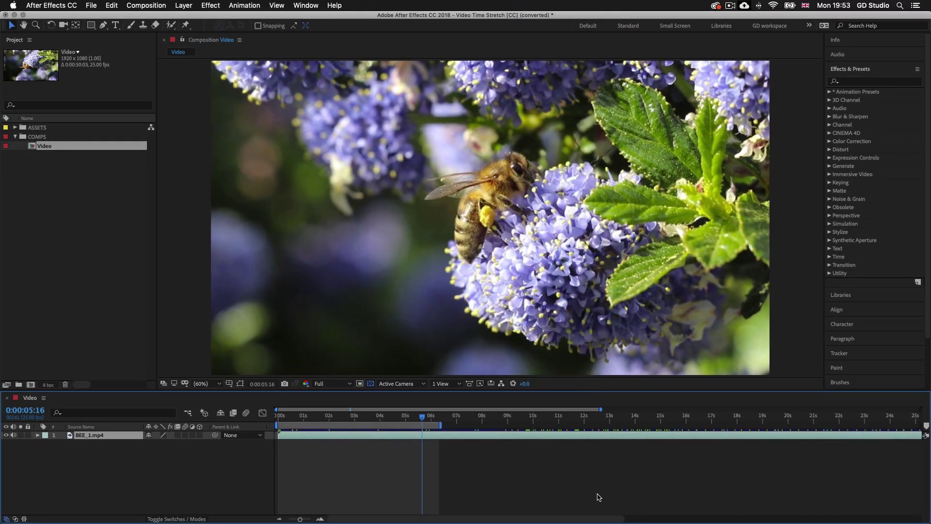
Step: Extend the work area over all 50 seconds and preview the slowed bee clip from 0
left_click_drag(300, 520, 288, 521)
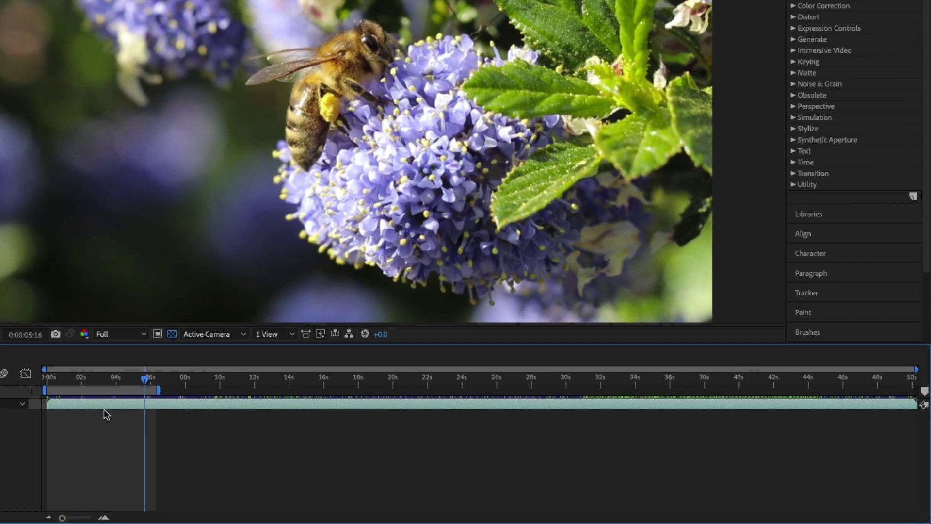
double_click(100, 390)
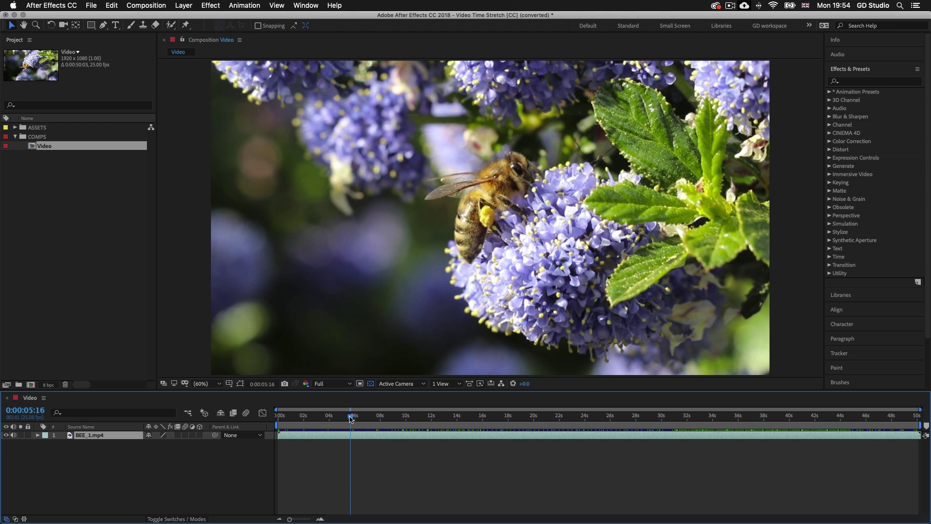
left_click_drag(351, 419, 267, 418)
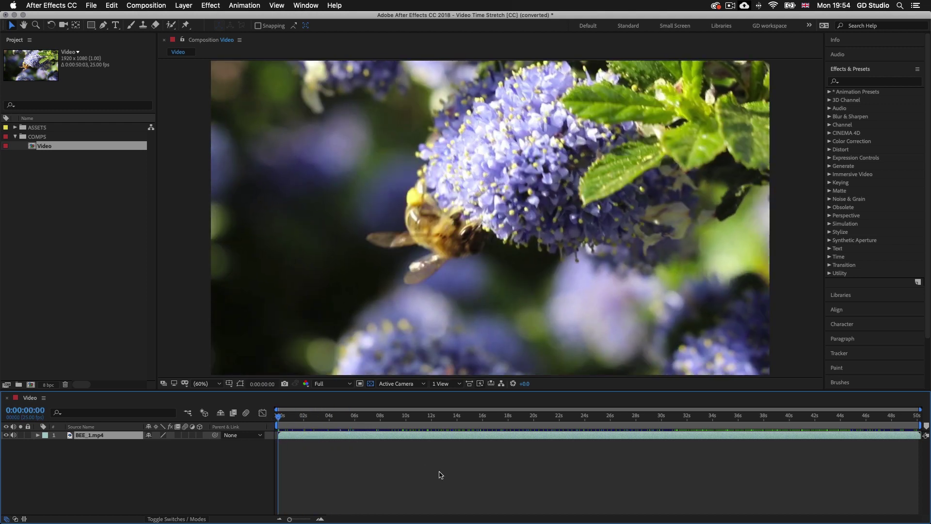
key("space")
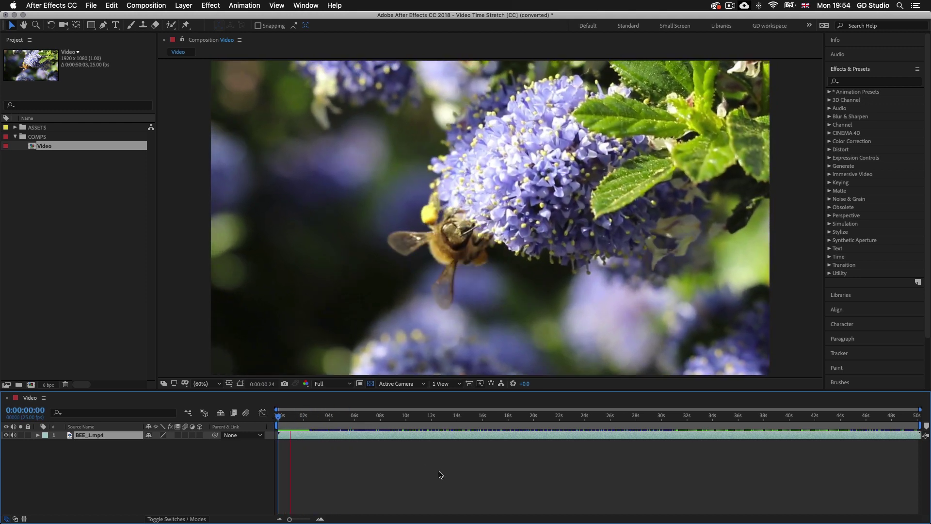